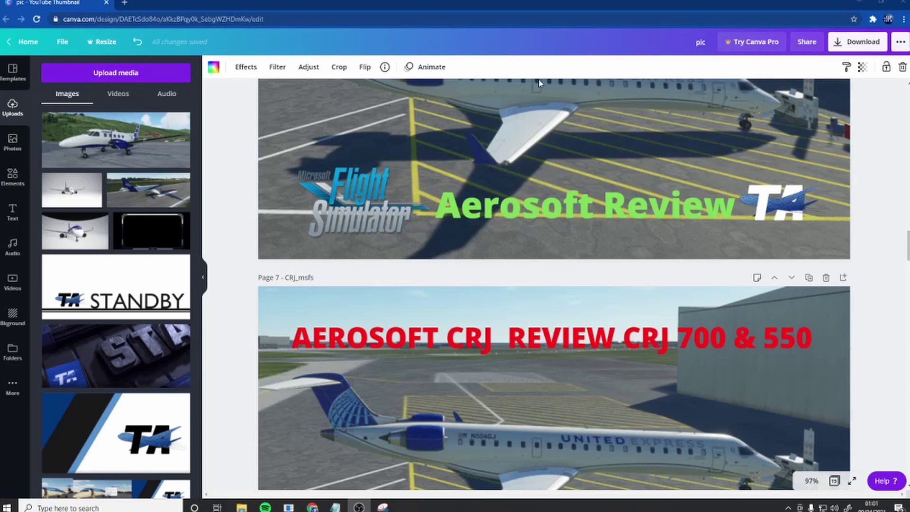
Look through the existing thumbnail pages from the Concorde design to the duplicated CRJ review page.
key(Delete)
scroll(378, 273, up, 3)
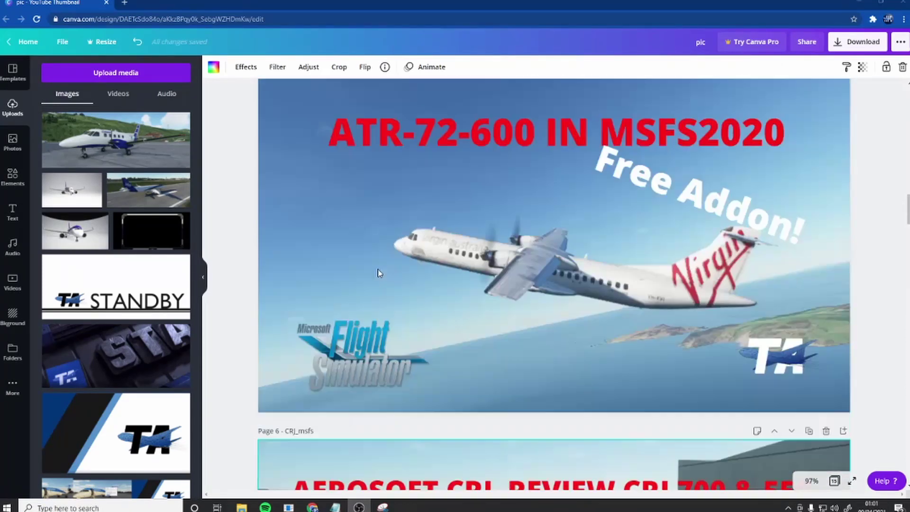
scroll(379, 273, up, 15)
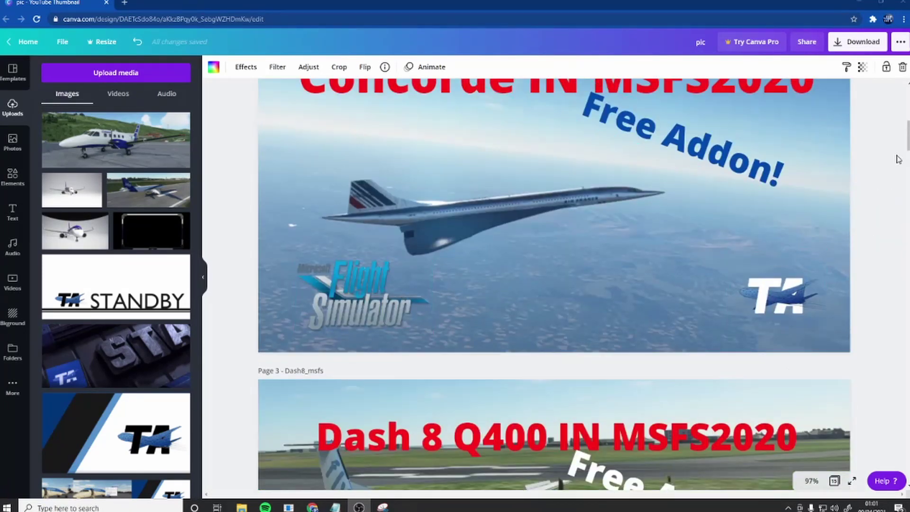
drag(907, 137, 906, 163)
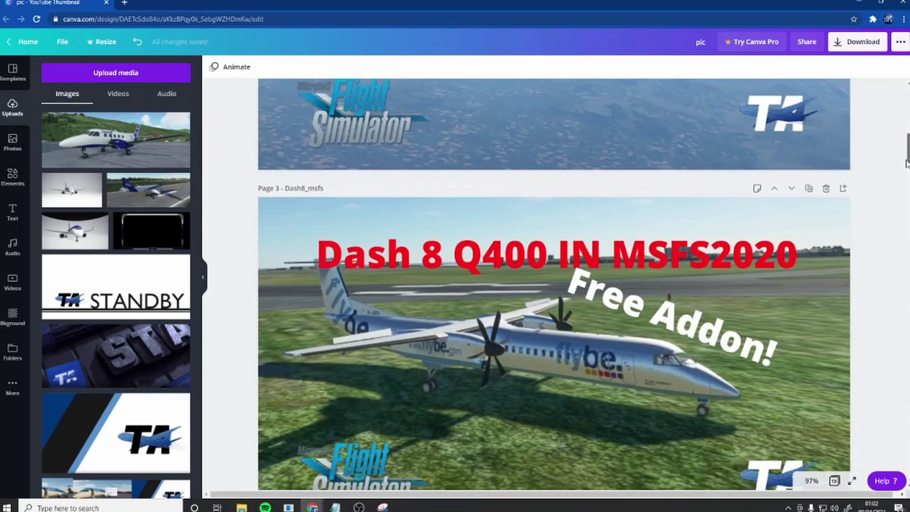
scroll(906, 163, down, 1)
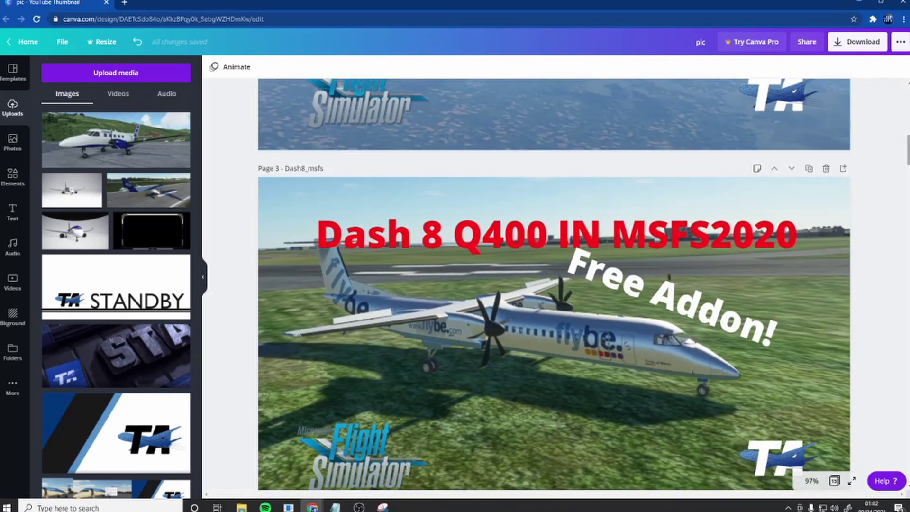
scroll(555, 284, down, 7)
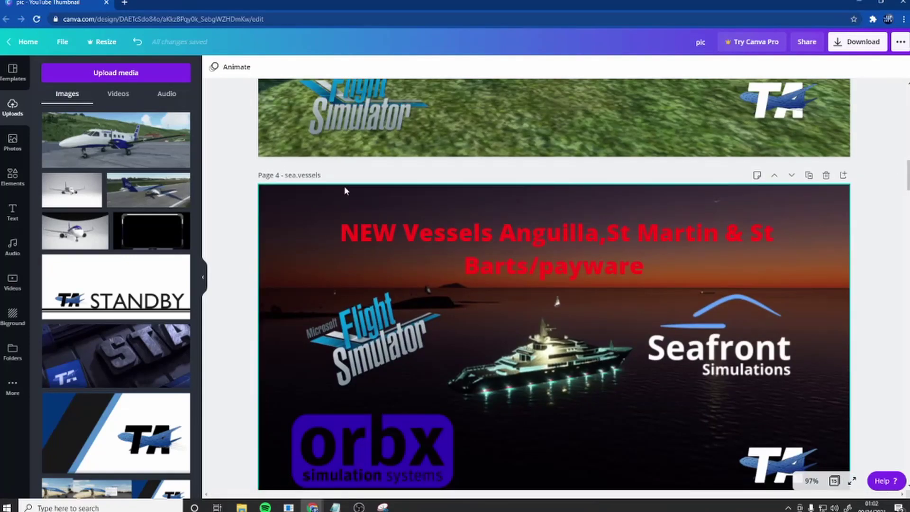
scroll(555, 284, down, 10)
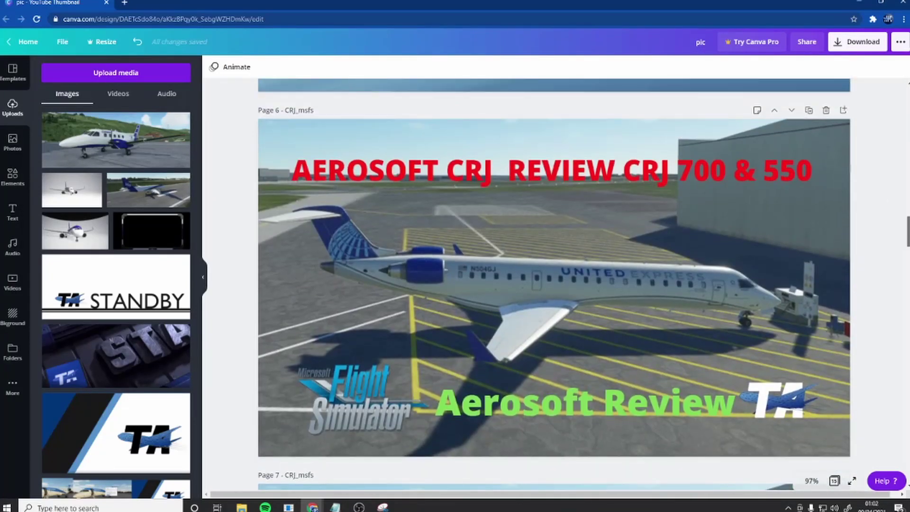
scroll(810, 214, up, 2)
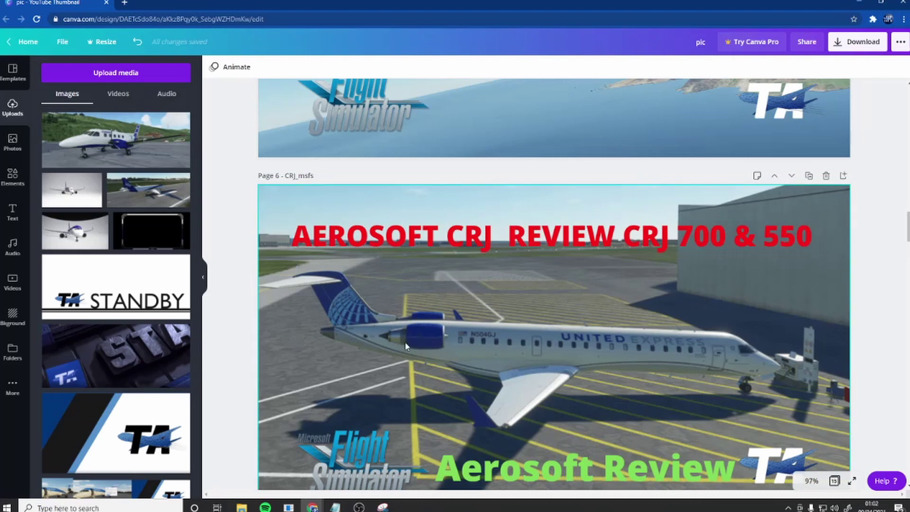
scroll(742, 265, down, 3)
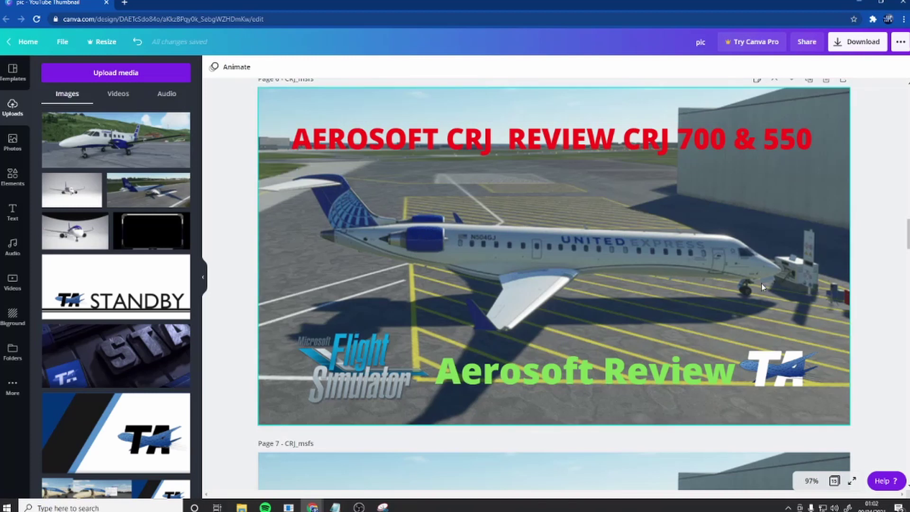
scroll(287, 242, down, 6)
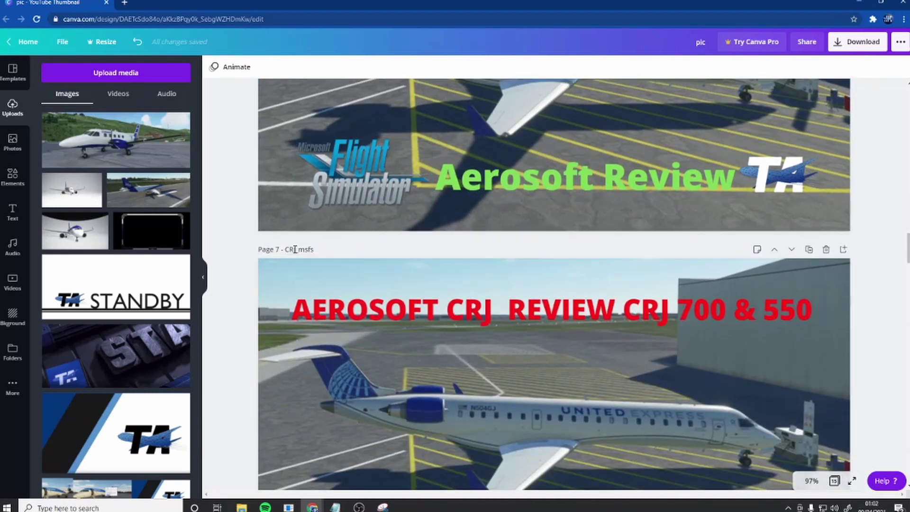
Rename page 7 from its CRJ title to NEXTGEN_msfs.
double_click(294, 249)
key(Tab)
click(290, 249)
key(BackSpace)
key(BackSpace)
text(NEXTGEN)
Replace "AEROSOFT CRJ" in page 7's title with "NEXTGEN SIMULATIONS BANDEIRANTE MSFS REVIEW" and delete "CRJ 700 & 550".
scroll(331, 285, down, 2)
click(368, 211)
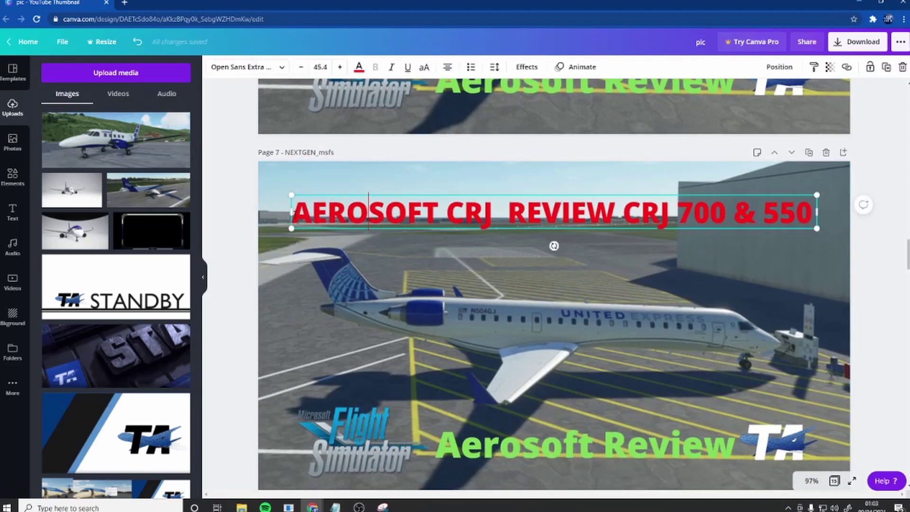
drag(290, 212, 493, 216)
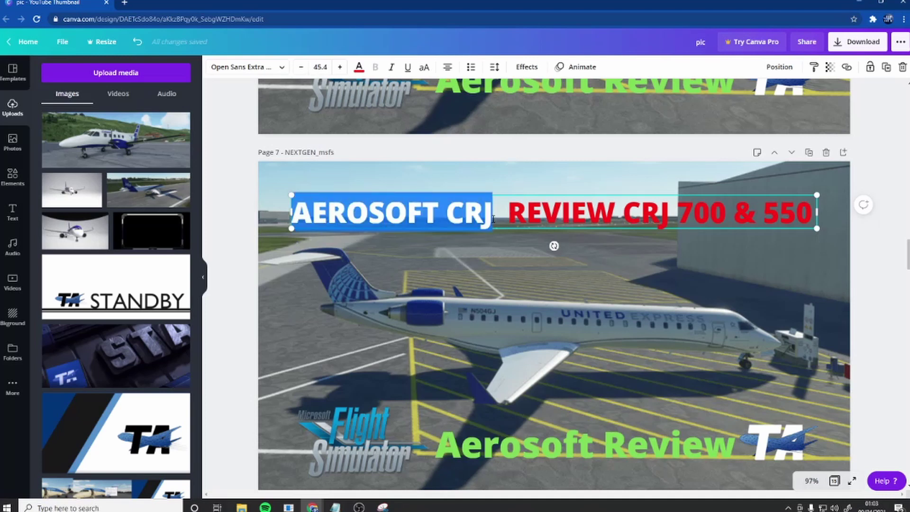
text(NEXTGEN SIMULATIONS BANDEIRANTE MSFS REVIEW)
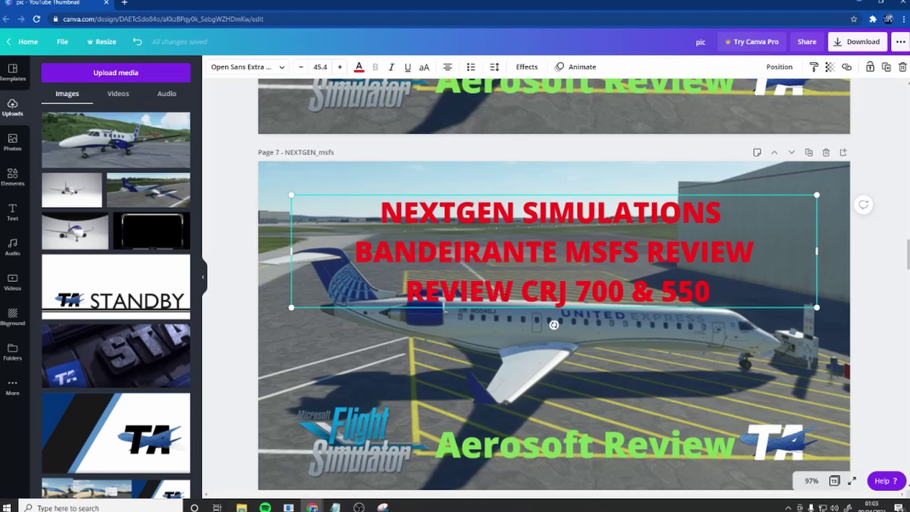
drag(521, 292, 730, 293)
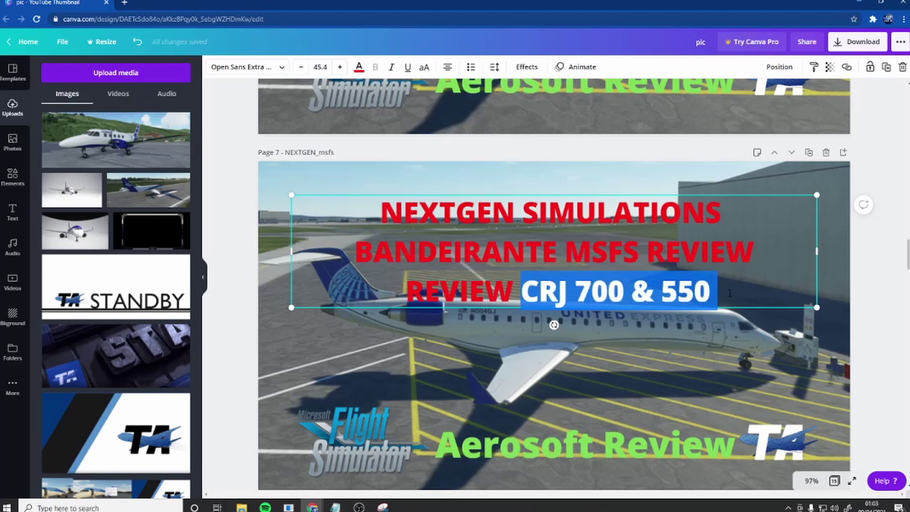
key(BackSpace)
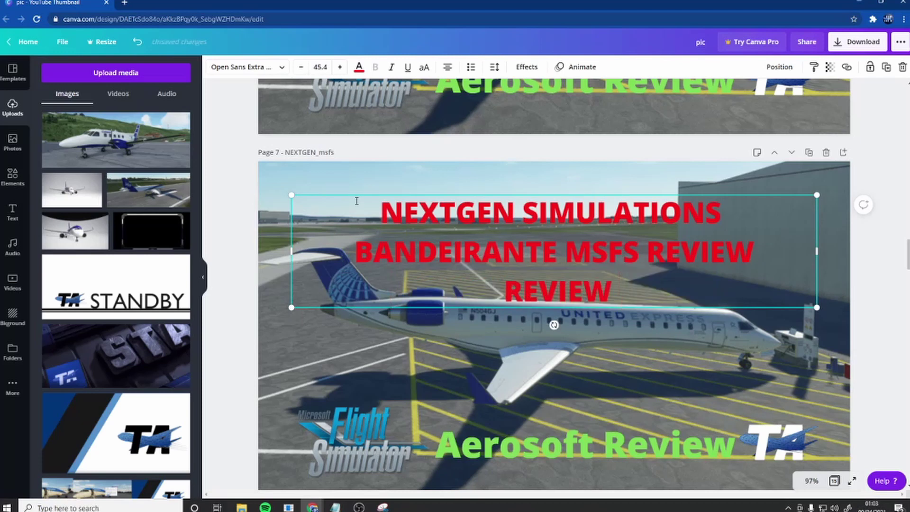
Copy the whole title text, reduce its font size several steps and narrow its text box to about 1,125 wide.
key(ctrl+a)
key(ctrl+c)
click(301, 67)
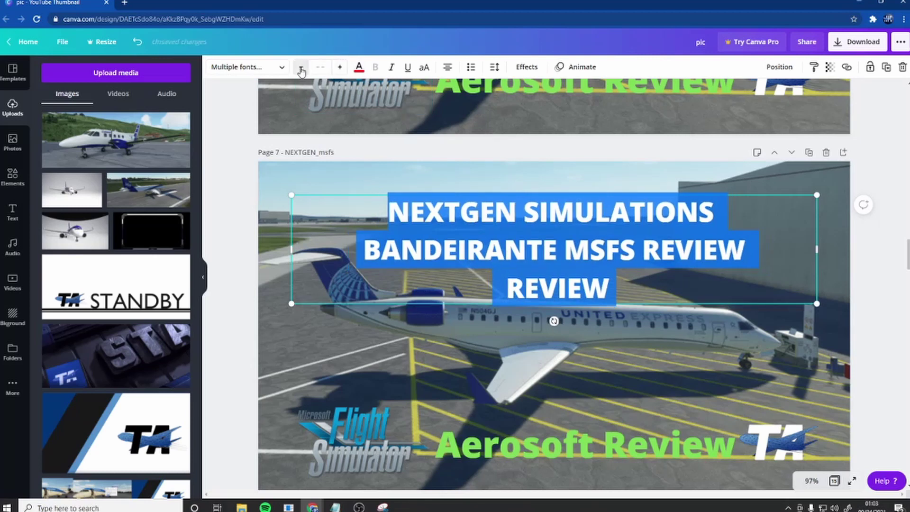
click(301, 67)
click(301, 67)
click(301, 67)
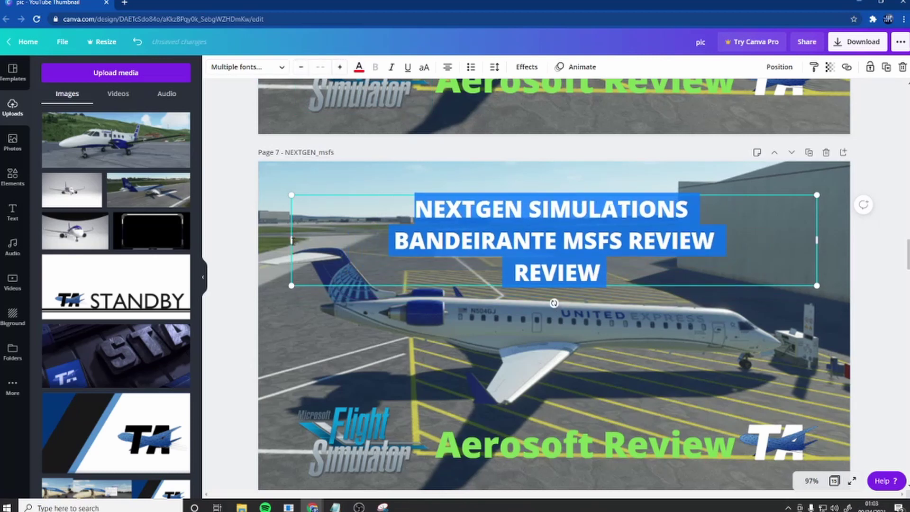
mouse_move(292, 240)
mouse_down()
mouse_move(249, 235)
mouse_move(294, 237)
mouse_up()
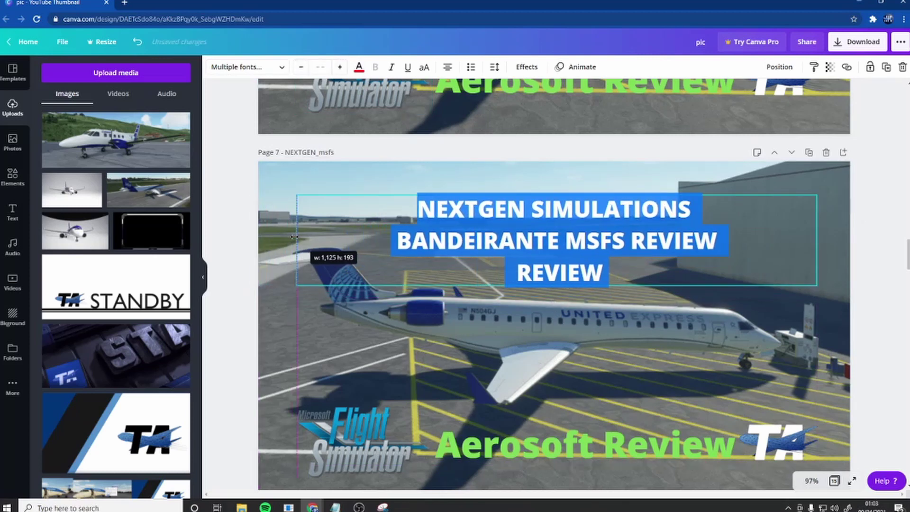
mouse_move(816, 239)
mouse_down()
mouse_move(809, 244)
mouse_move(816, 240)
mouse_up()
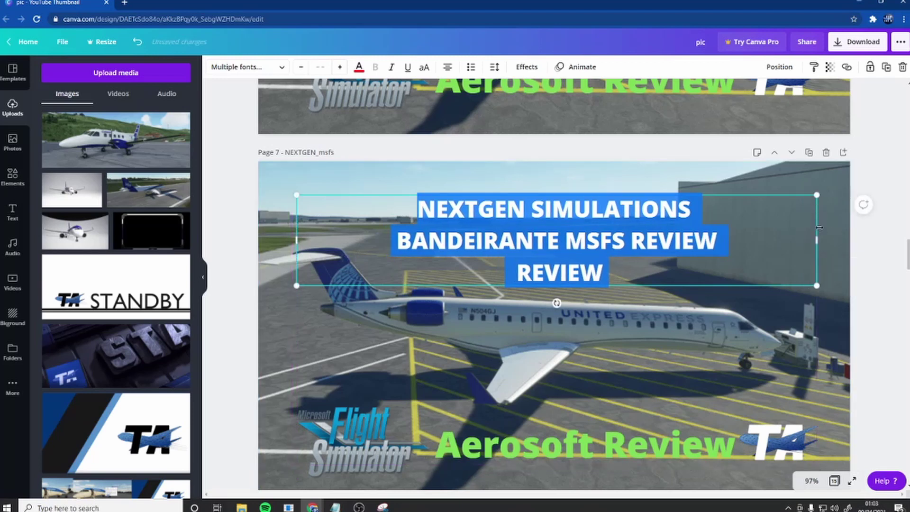
Shrink the three-line title further by seven font size steps.
click(301, 66)
click(301, 67)
click(301, 67)
click(301, 67)
click(301, 67)
click(301, 66)
click(301, 66)
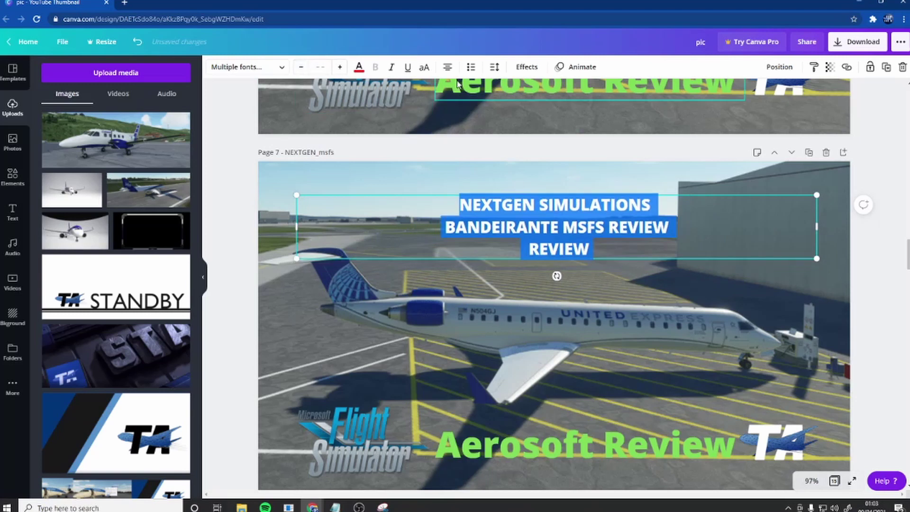
click(448, 67)
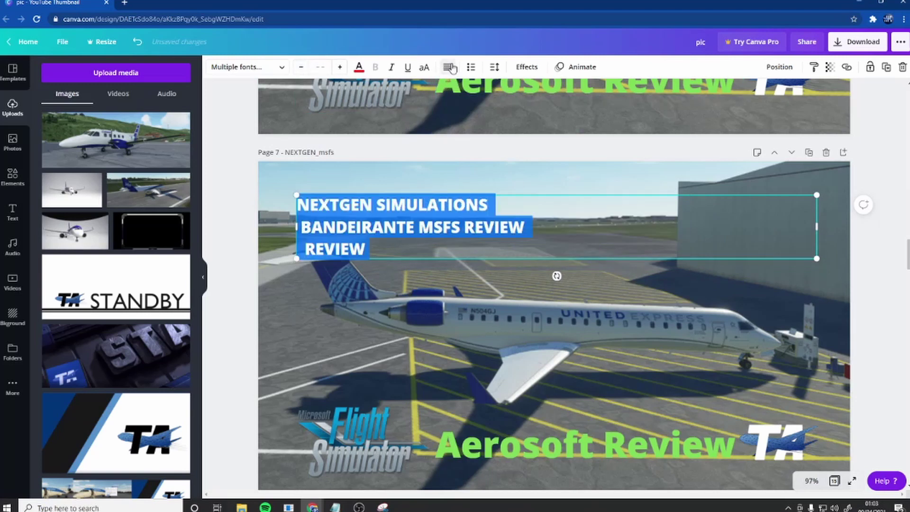
click(449, 67)
click(448, 66)
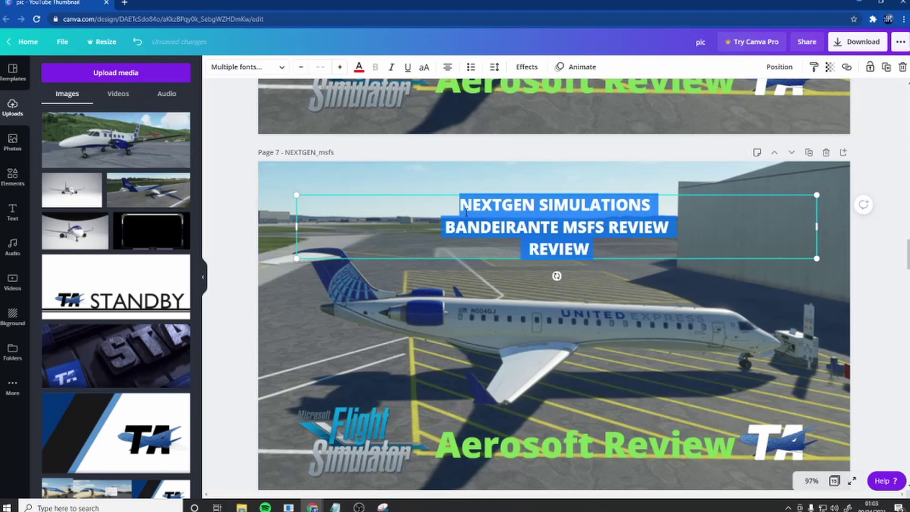
Remove the duplicate "REVIEW" line from the title and enlarge the remaining two lines by eight font size steps.
right_click(432, 201)
click(472, 262)
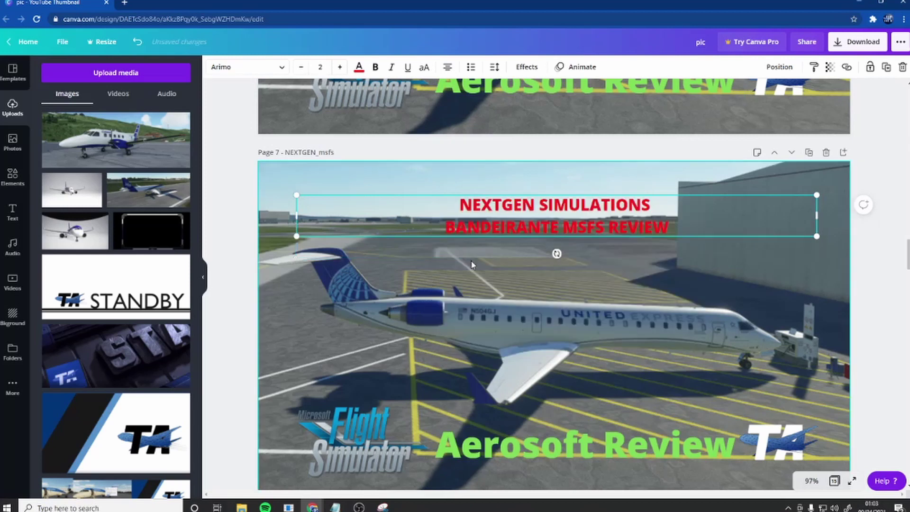
key(ctrl+a)
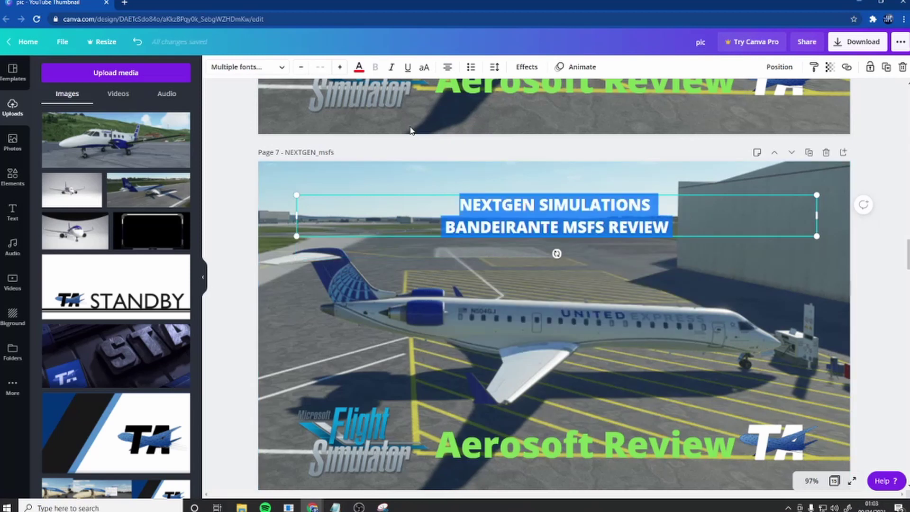
click(340, 67)
click(340, 67)
click(340, 66)
click(340, 67)
click(340, 67)
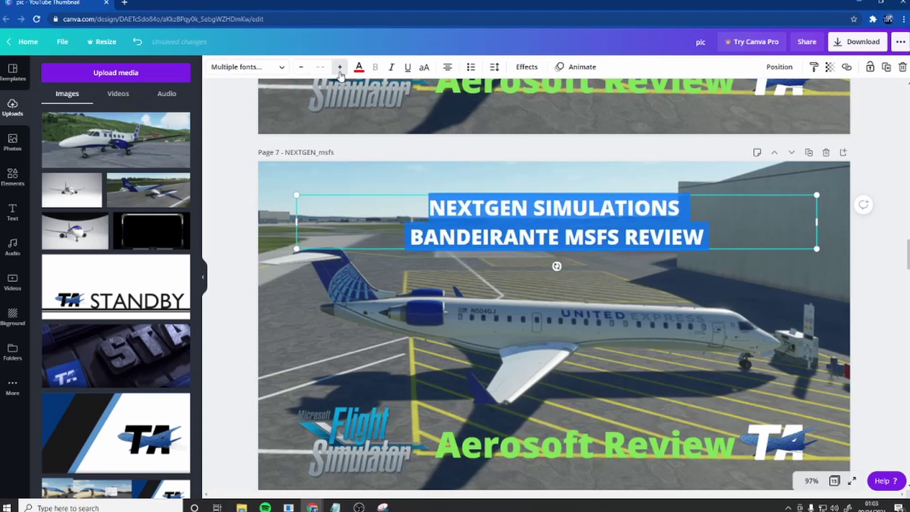
click(339, 67)
click(340, 66)
click(340, 67)
Replace page 7's CRJ background with the uploaded photo of the white and blue propeller plane on the apron.
click(308, 352)
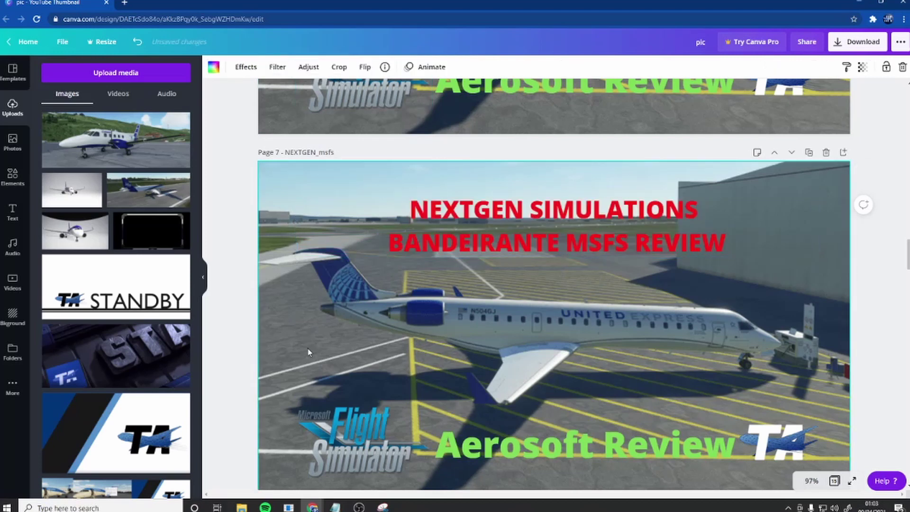
key(Delete)
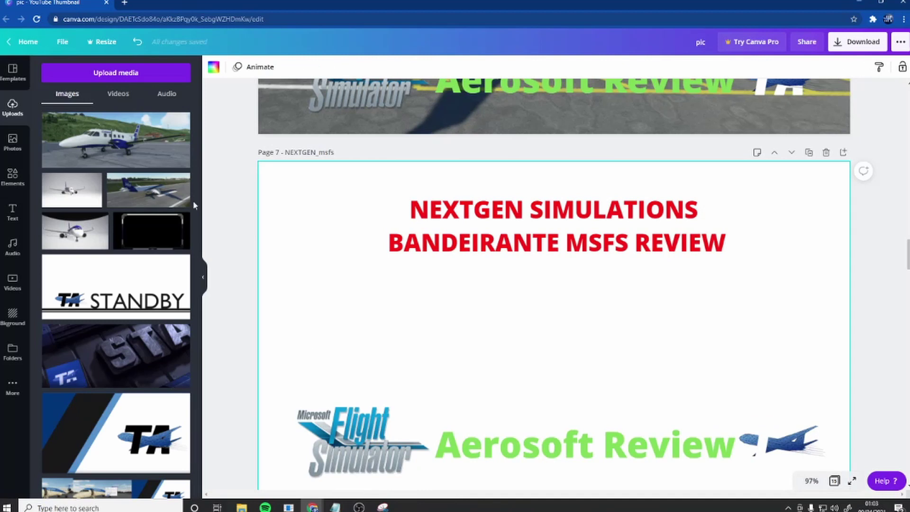
click(127, 134)
right_click(527, 347)
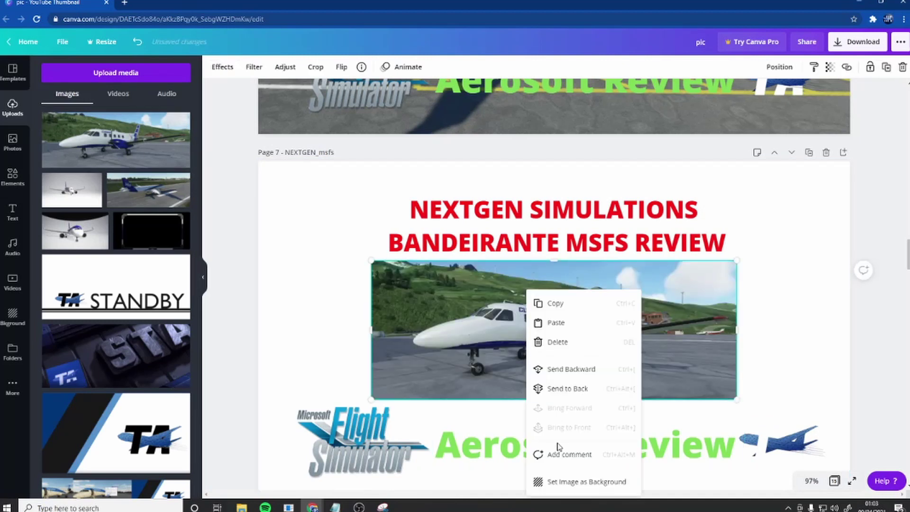
click(574, 483)
Reposition the background photo within the page so the plane's nose and tail are both in frame.
click(518, 337)
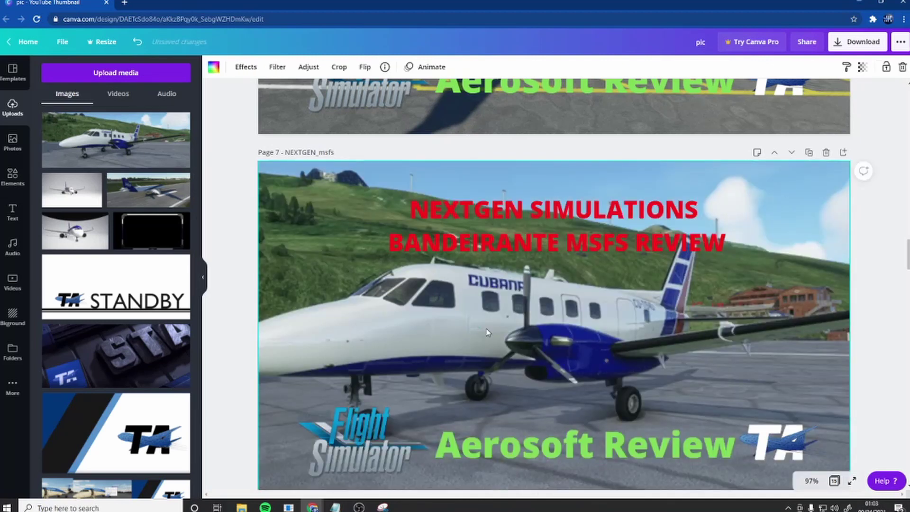
double_click(514, 334)
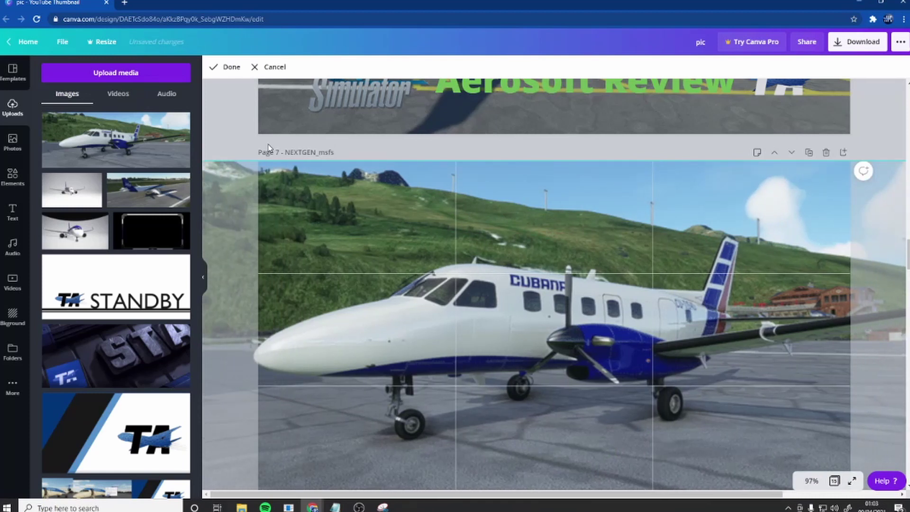
click(230, 67)
Widen the title's text box slightly by extending its left edge.
click(439, 234)
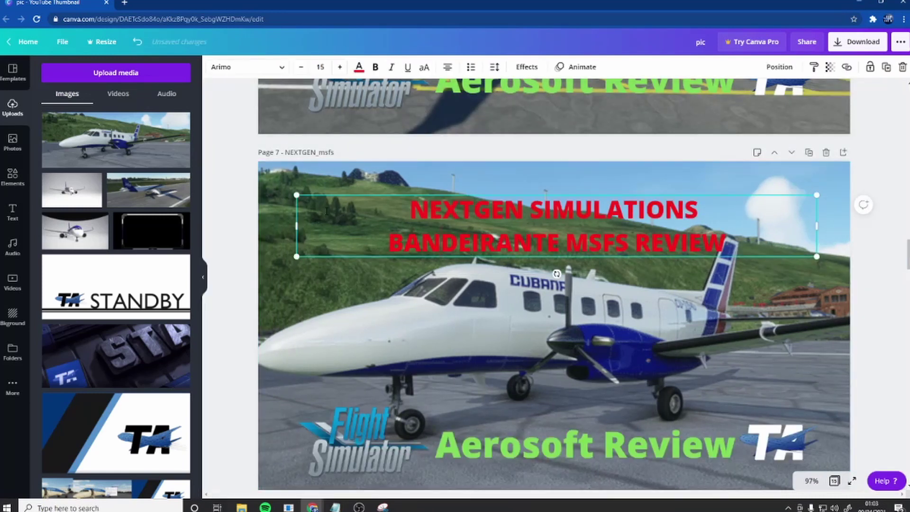
drag(296, 225, 291, 226)
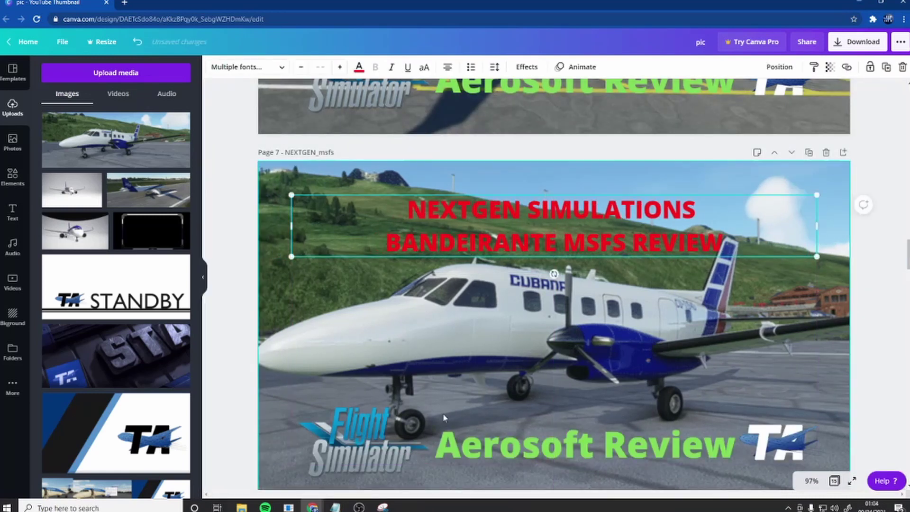
Replace the "Aerosoft Review" caption on page 7 with "Next Gen Reviews".
click(595, 445)
double_click(568, 443)
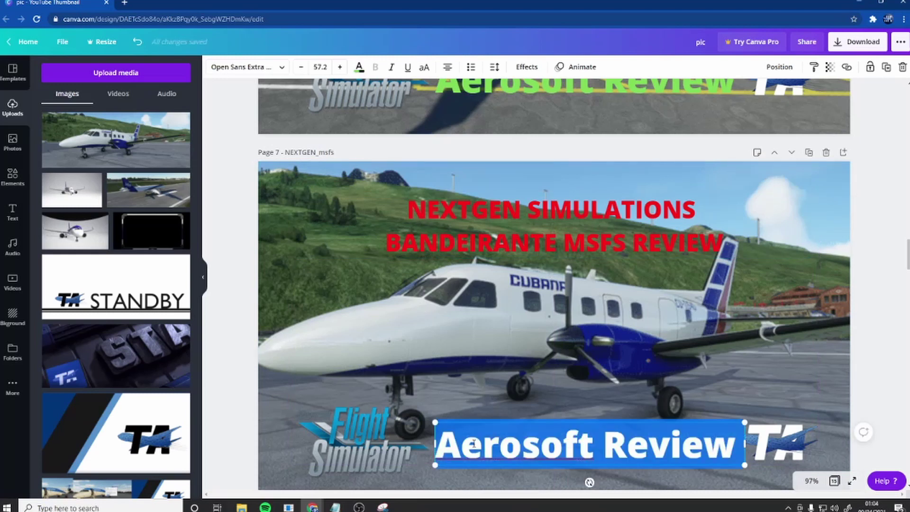
text(next)
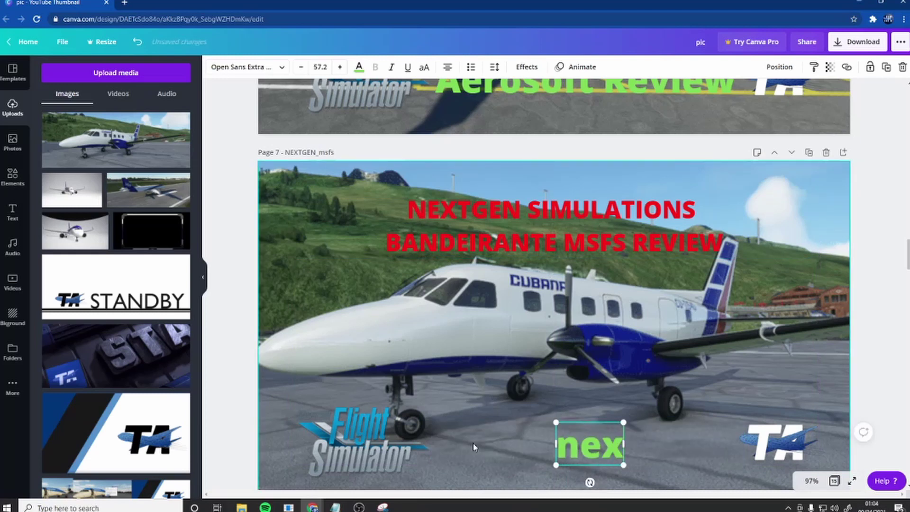
key(BackSpace)
key(BackSpace)
key(BackSpace)
key(BackSpace)
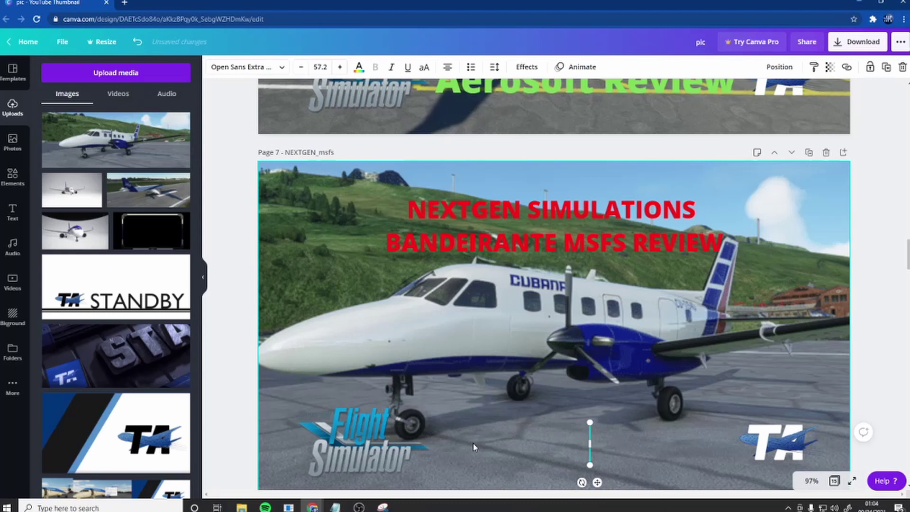
text(Neg)
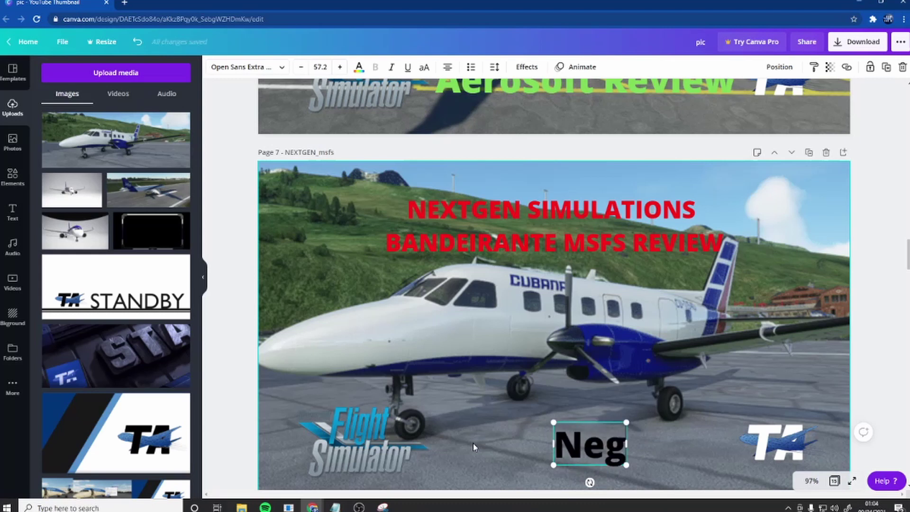
key(BackSpace)
text(xt)
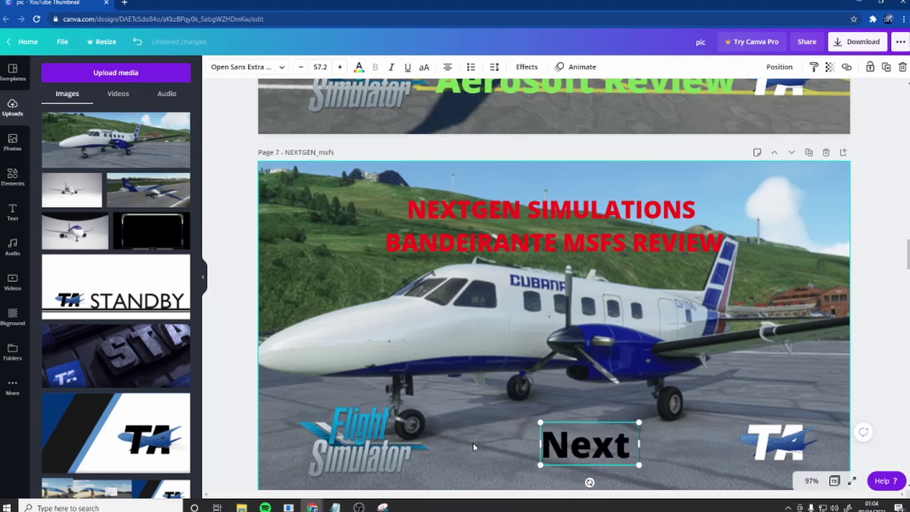
text( Gen)
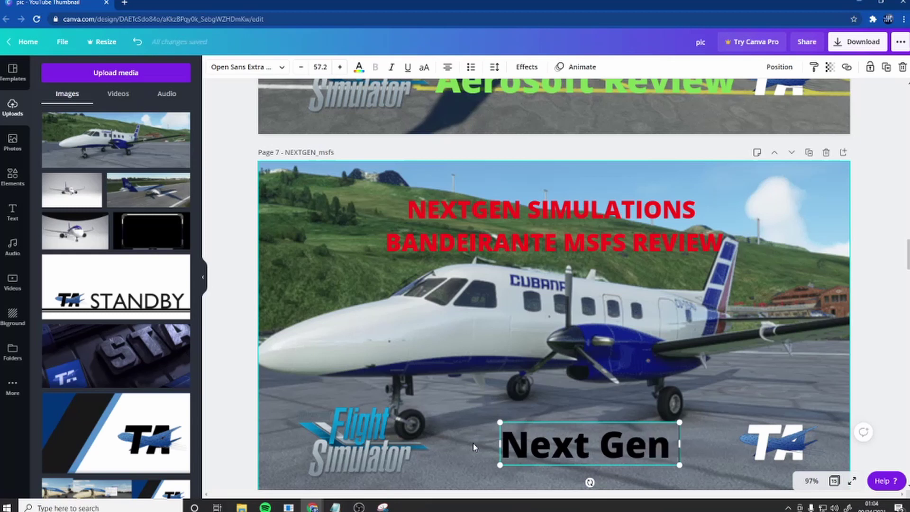
text( Revie)
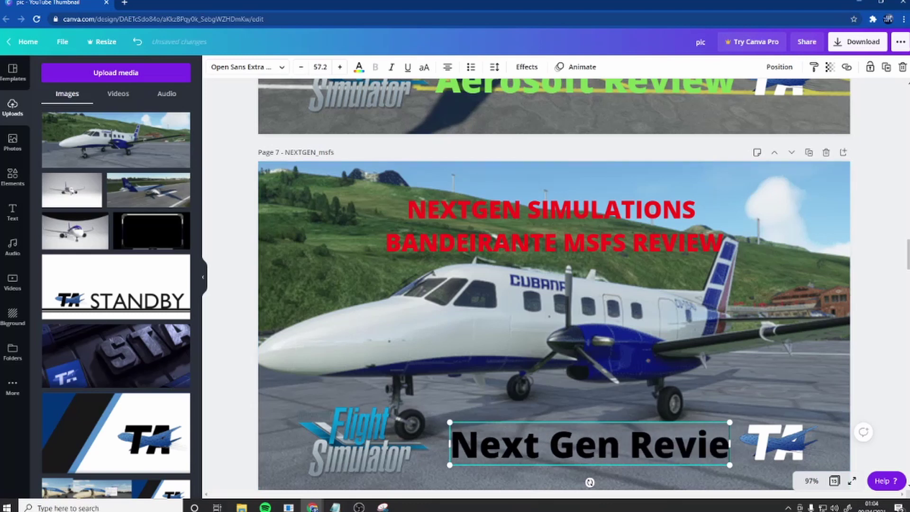
text(ws)
Recolour the whole "Next Gen Reviews" caption with the light green document colour.
key(ctrl+a)
click(359, 67)
click(154, 164)
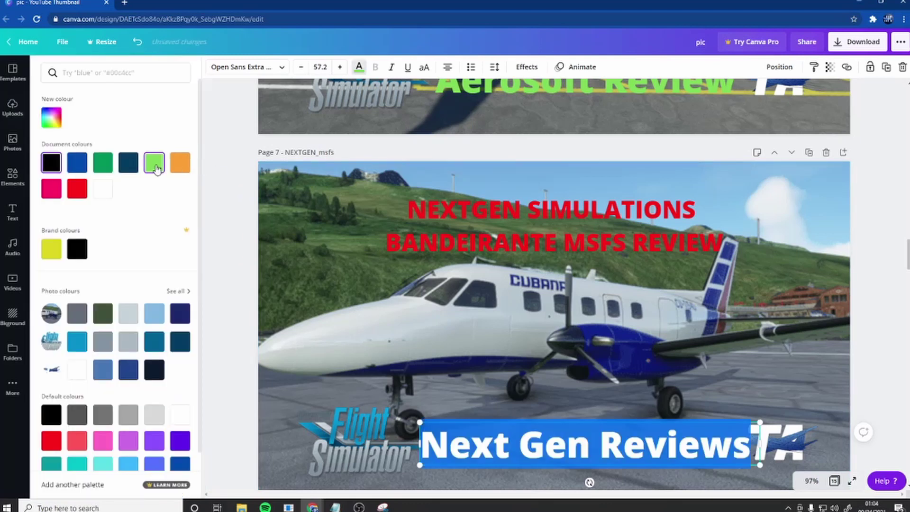
click(538, 419)
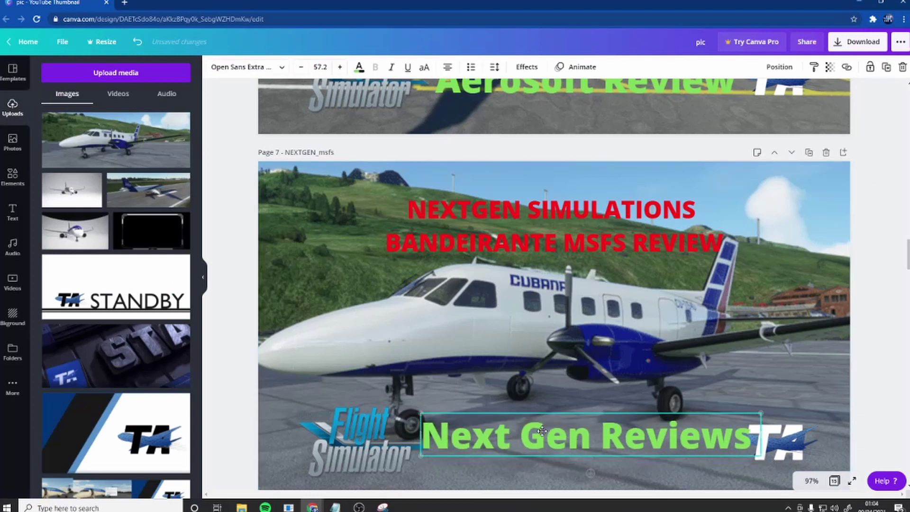
Shift the Flight Simulator logo slightly up and left, the caption slightly right, and the TA logo up and right to reduce their overlap.
mouse_move(539, 438)
mouse_down()
mouse_move(535, 447)
mouse_move(535, 436)
mouse_up()
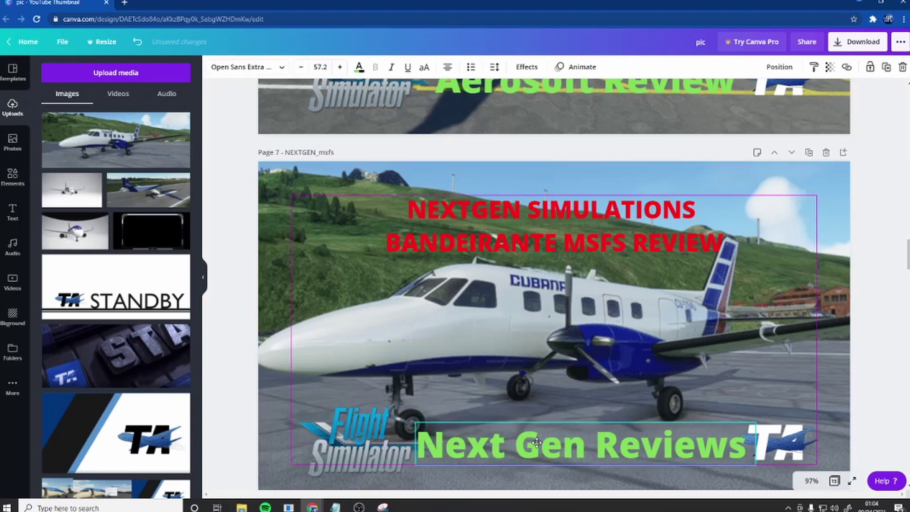
drag(357, 437, 351, 422)
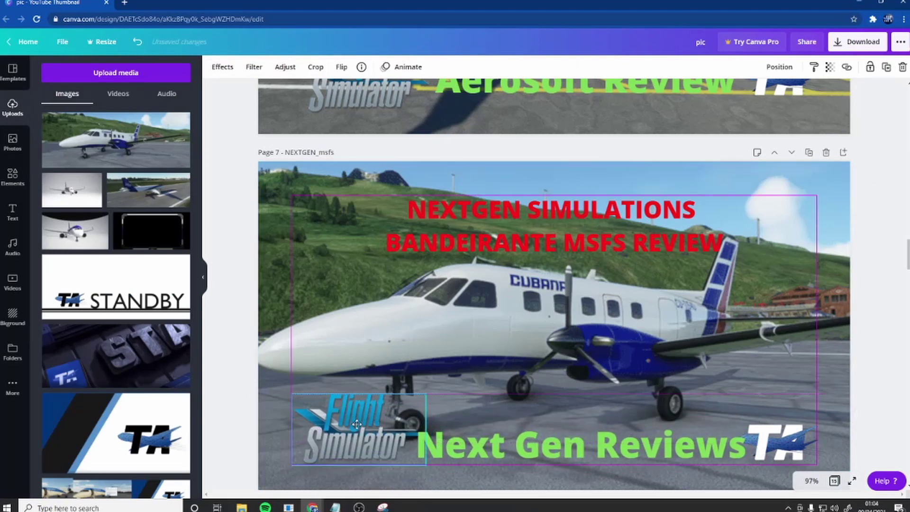
click(502, 455)
drag(516, 455, 528, 454)
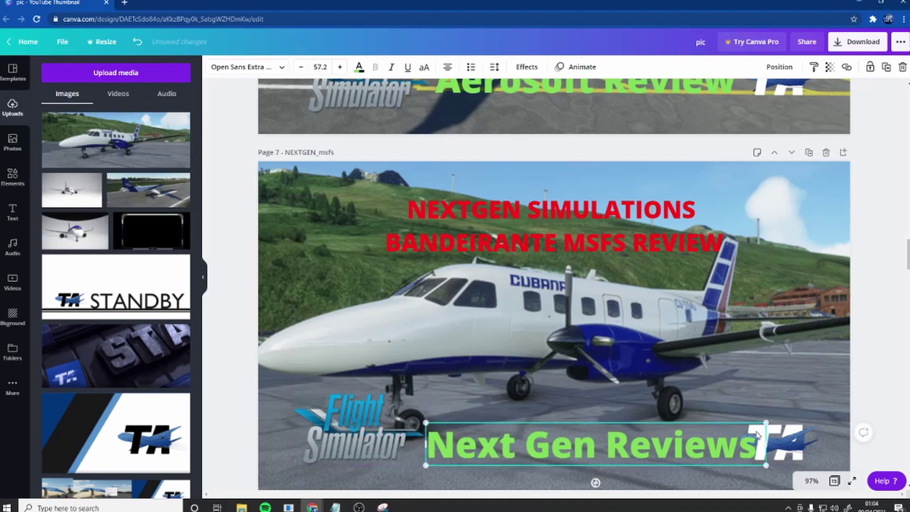
click(796, 433)
drag(791, 418, 799, 408)
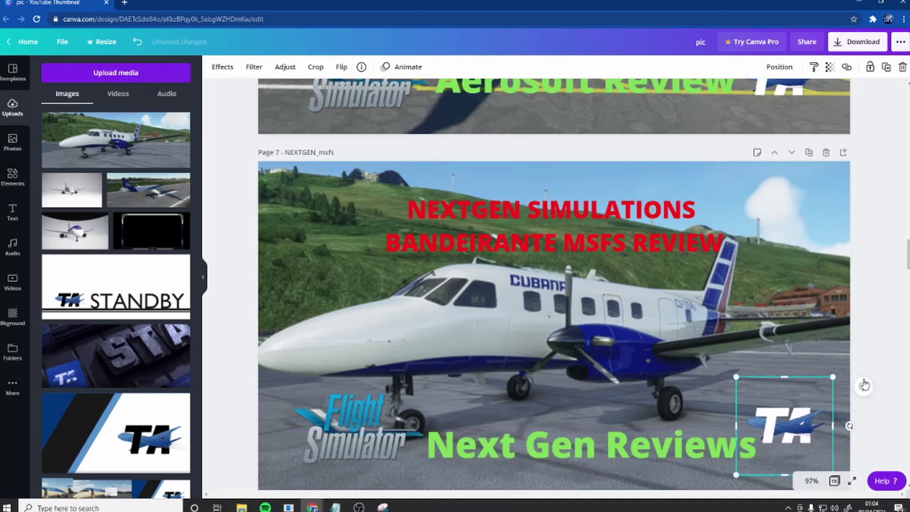
click(874, 347)
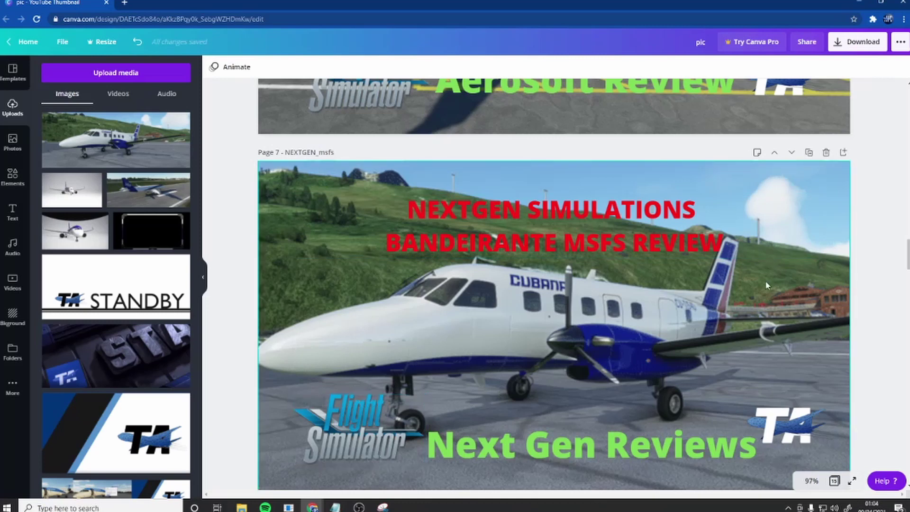
Move the GIMP mascot on page 13's "How to Make MSFS Liveries" thumbnail slightly to the left.
drag(906, 251, 907, 337)
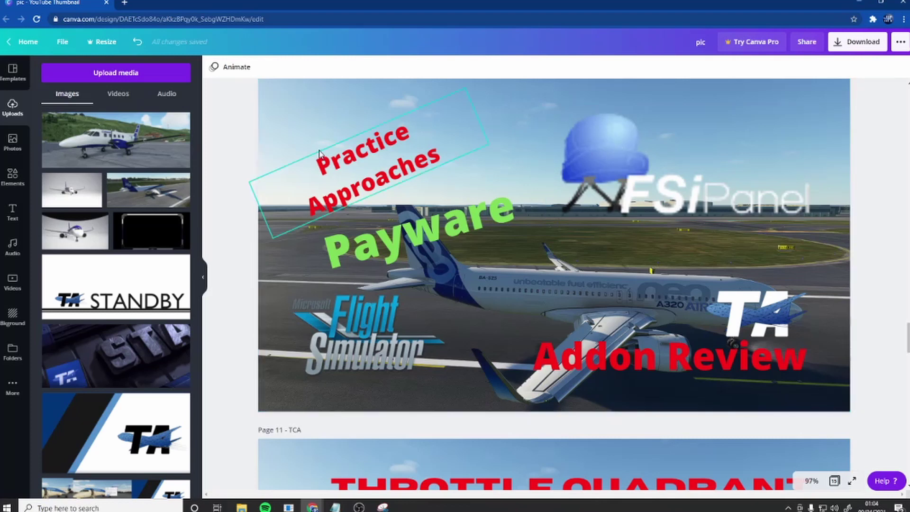
drag(907, 337, 907, 362)
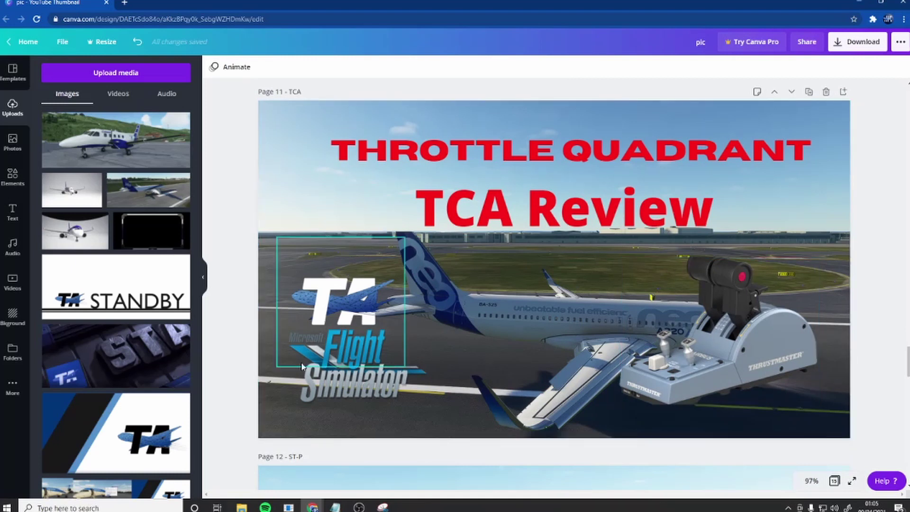
scroll(899, 321, down, 12)
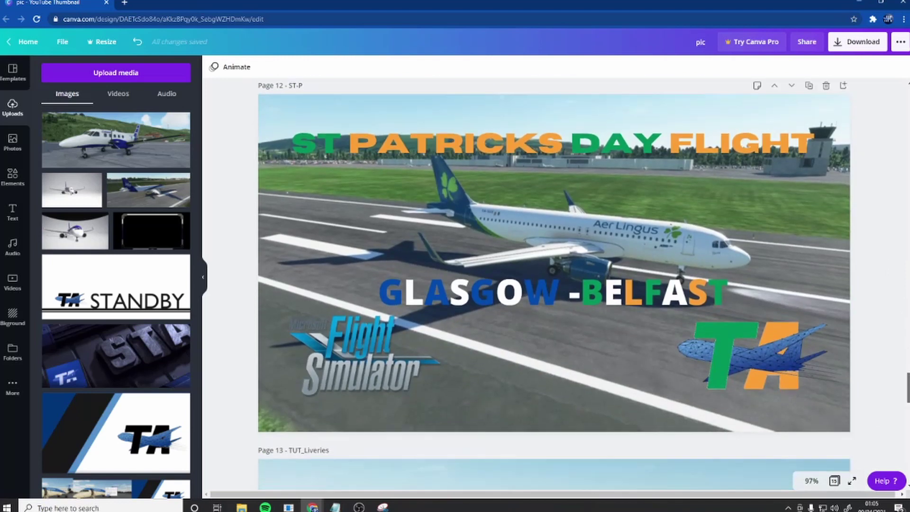
scroll(554, 284, down, 5)
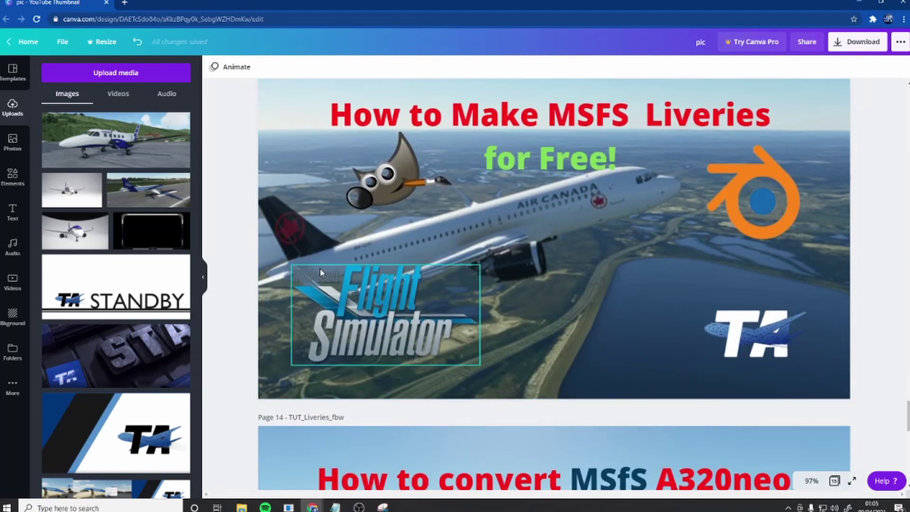
click(380, 191)
drag(381, 190, 366, 188)
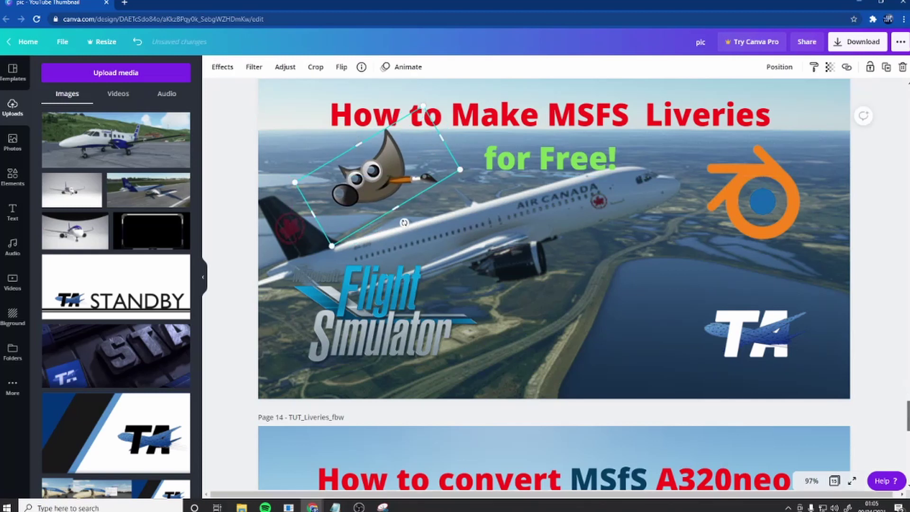
Set up a PNG download that includes only page 9, Next_gen_msfs.
scroll(904, 393, down, 5)
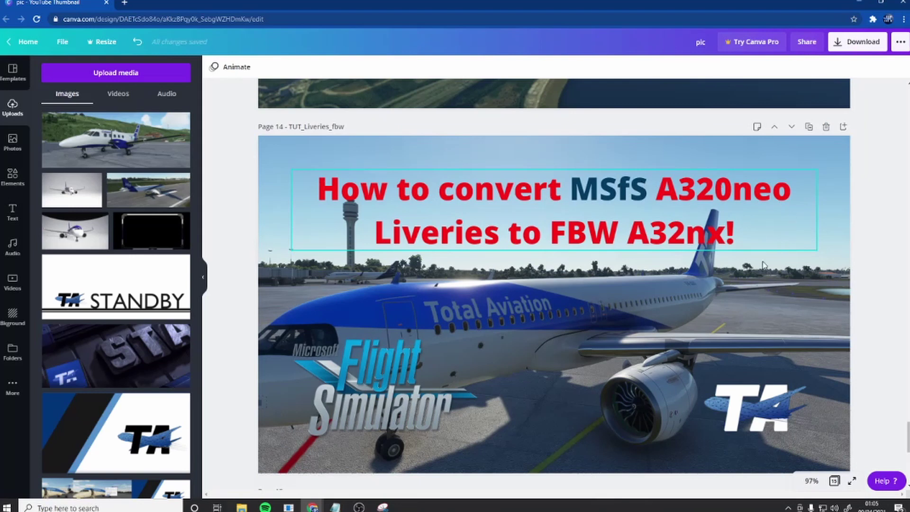
scroll(751, 327, down, 8)
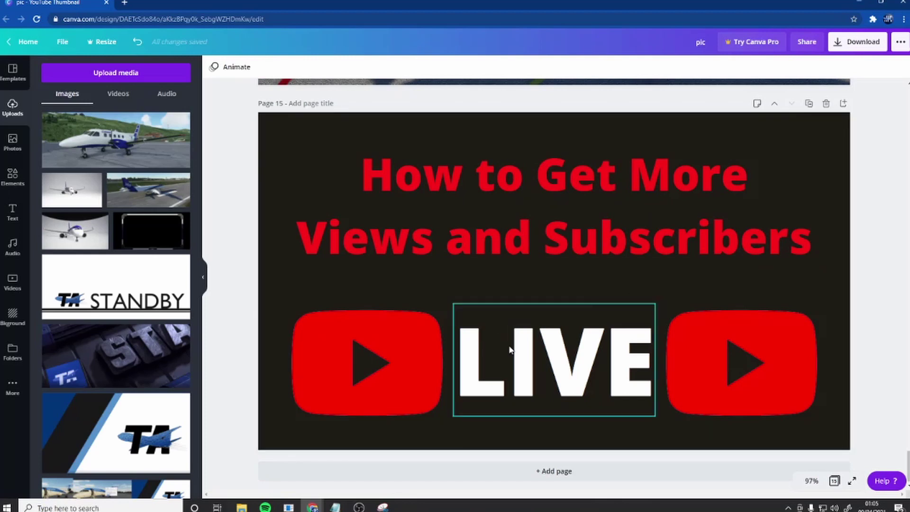
scroll(610, 274, up, 20)
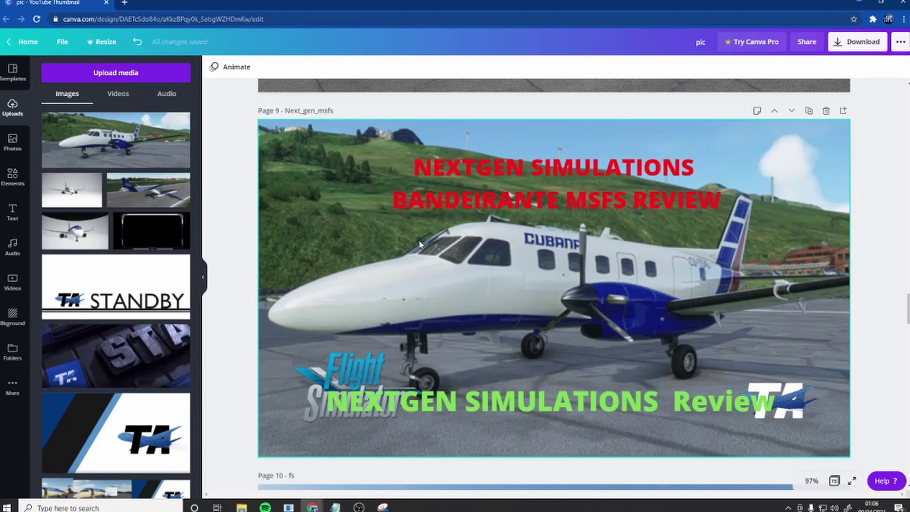
click(861, 42)
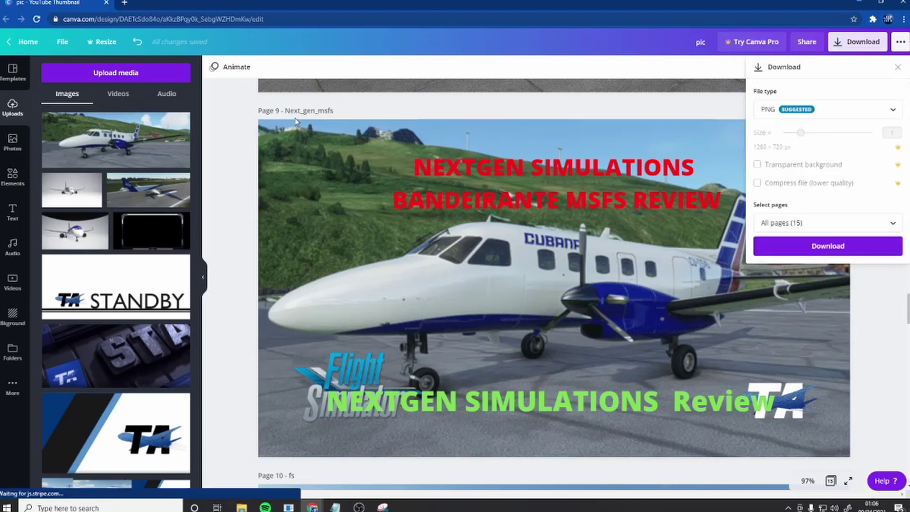
click(827, 222)
scroll(824, 308, down, 3)
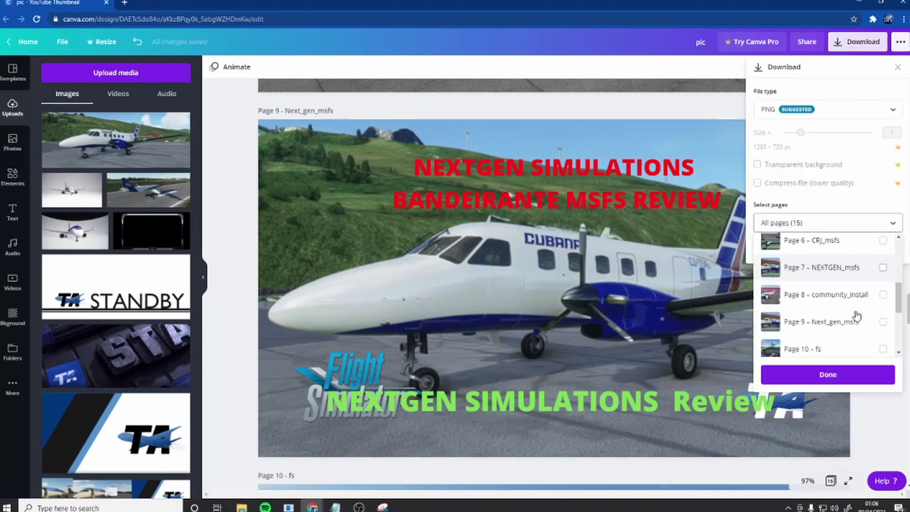
click(820, 327)
click(827, 375)
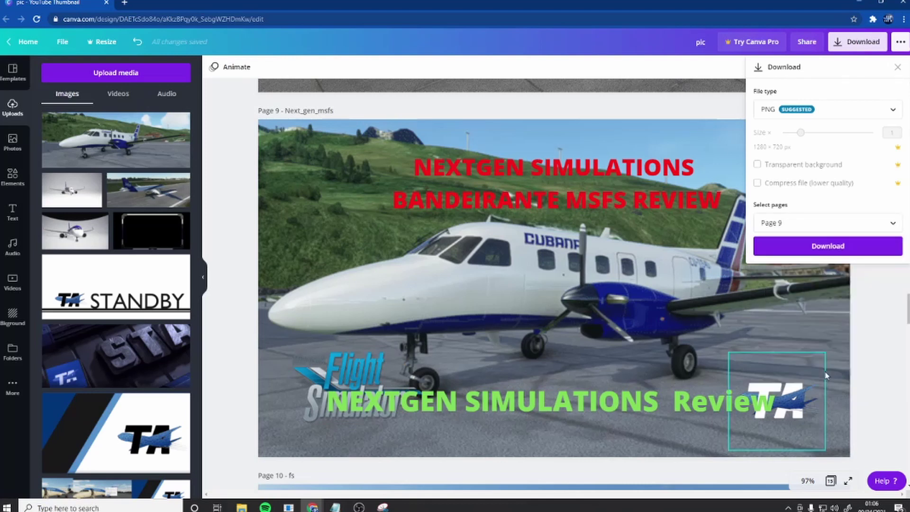